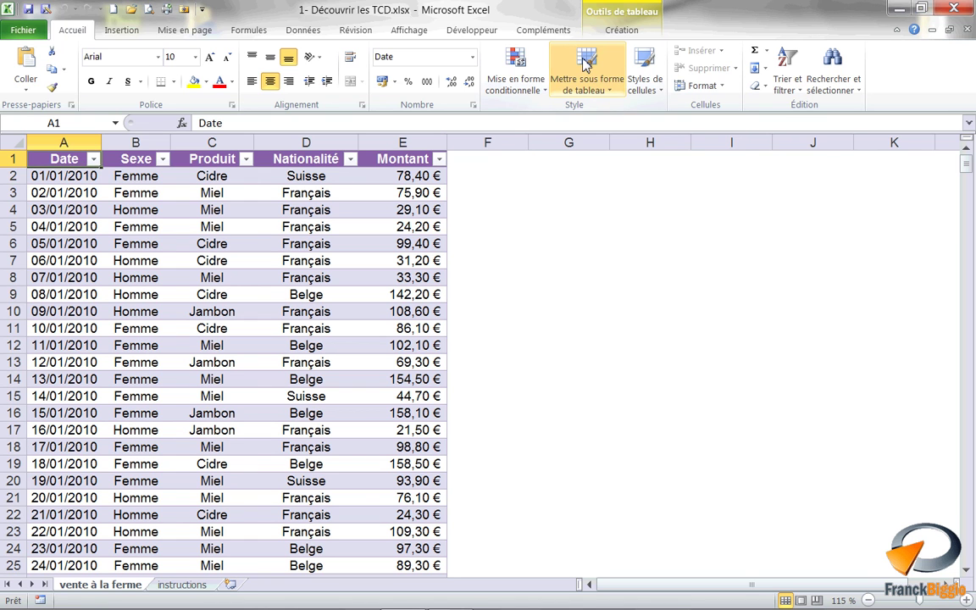
# Insert a pivot table from Liste_des_ventes on a new worksheet
pyautogui.click(125, 32)
pyautogui.click(41, 57)
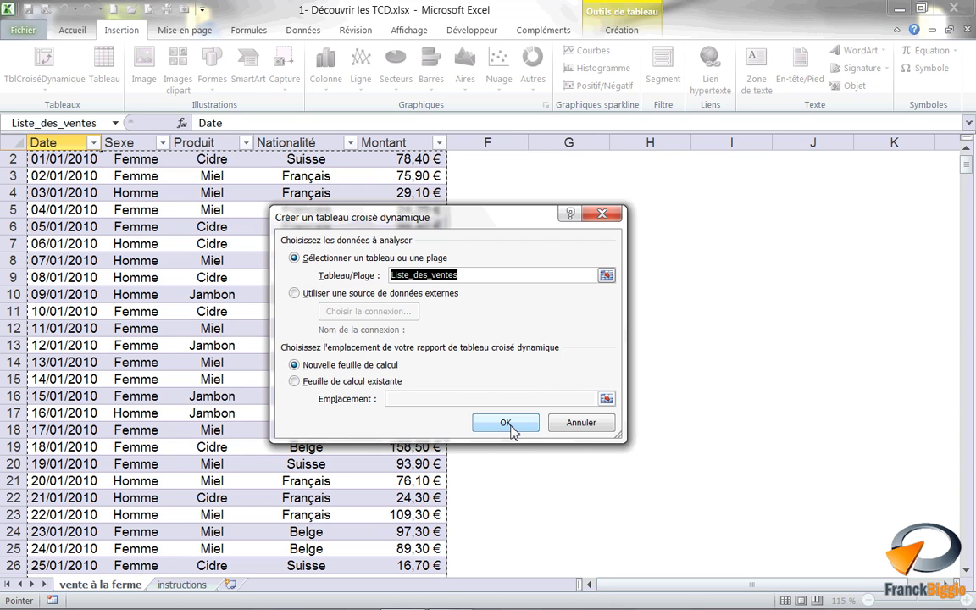
pyautogui.click(510, 428)
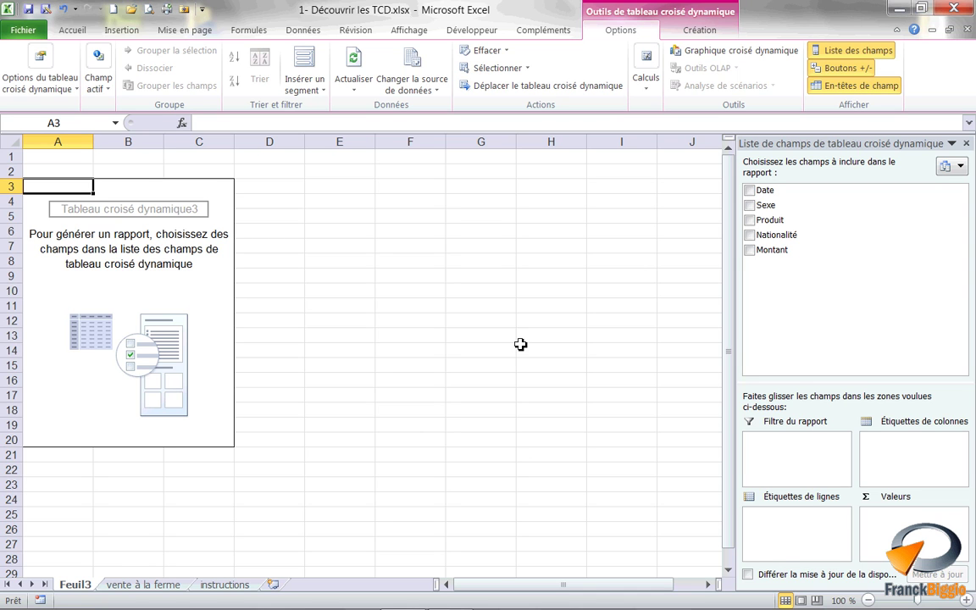
# Put Montant in Valeurs, Date in row labels and Sexe in column labels
pyautogui.moveTo(786, 257); pyautogui.dragTo(904, 533)
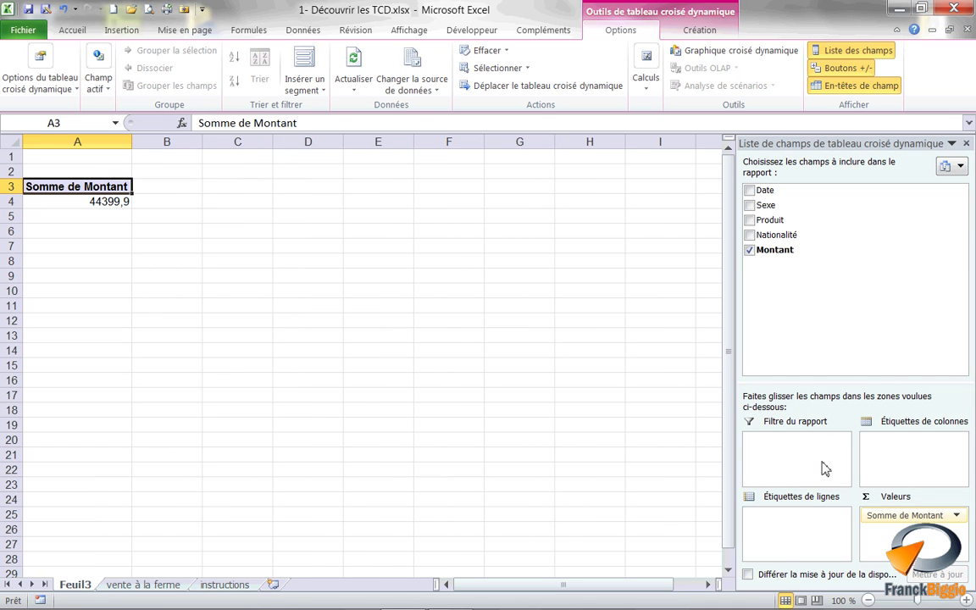
pyautogui.moveTo(851, 190)
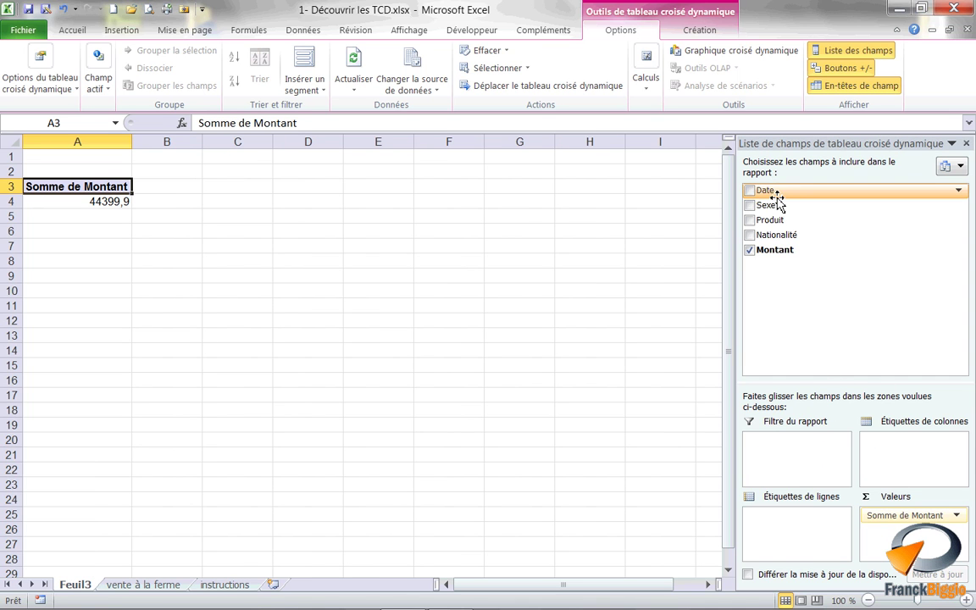
pyautogui.moveTo(776, 199); pyautogui.dragTo(807, 551)
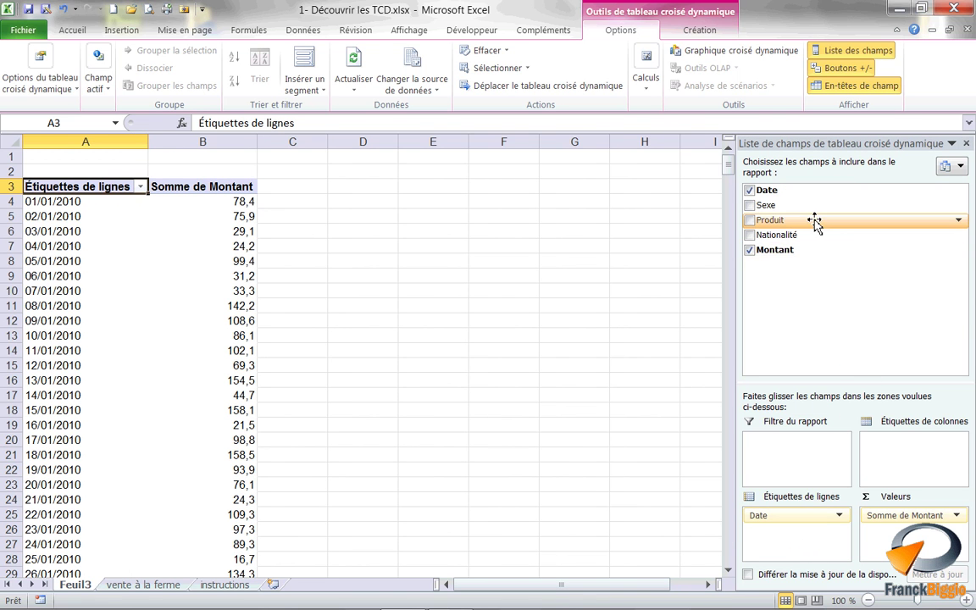
pyautogui.moveTo(766, 206); pyautogui.dragTo(892, 467)
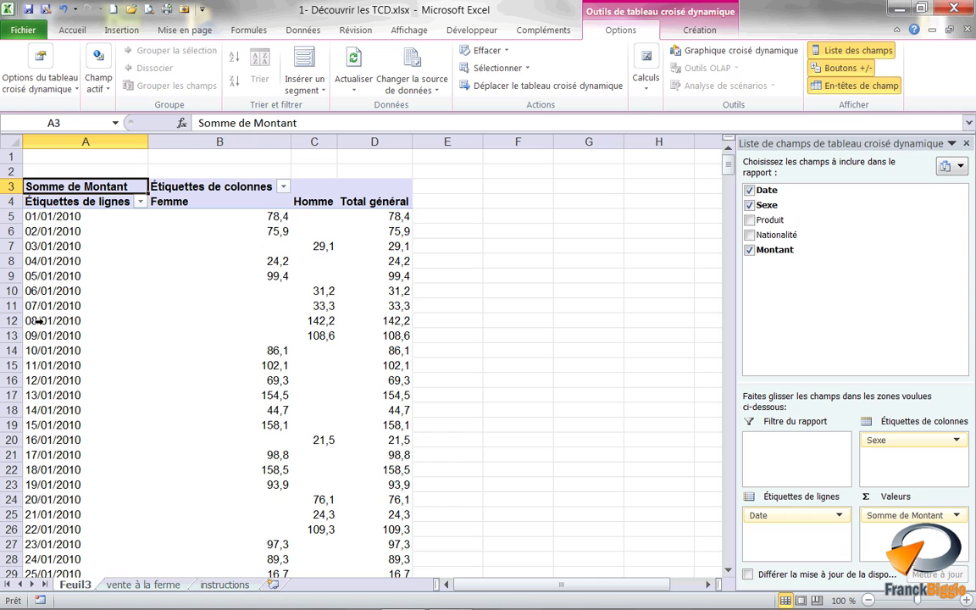
# Group the pivot's date row labels by Mois and Années
pyautogui.click(59, 292)
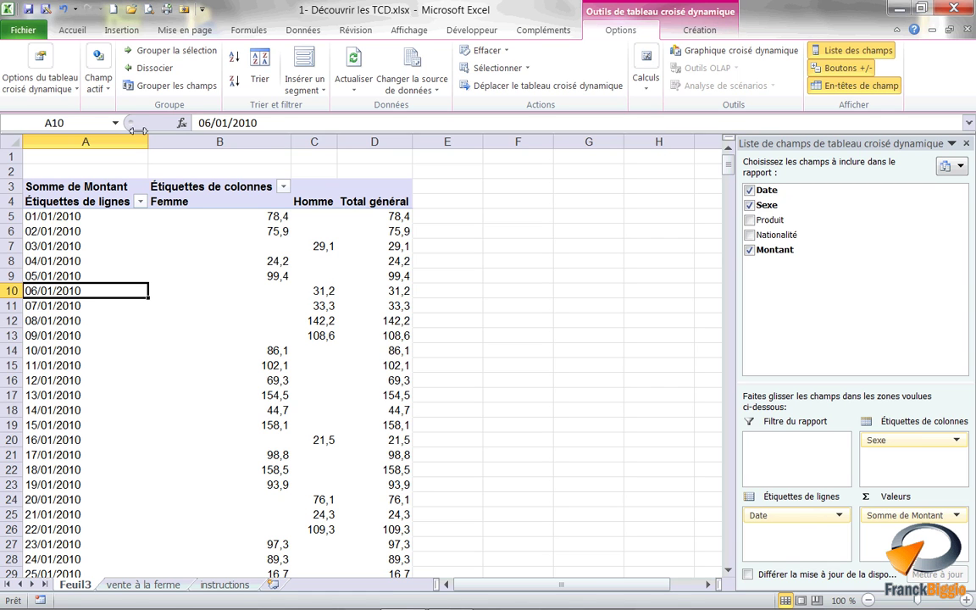
pyautogui.click(167, 86)
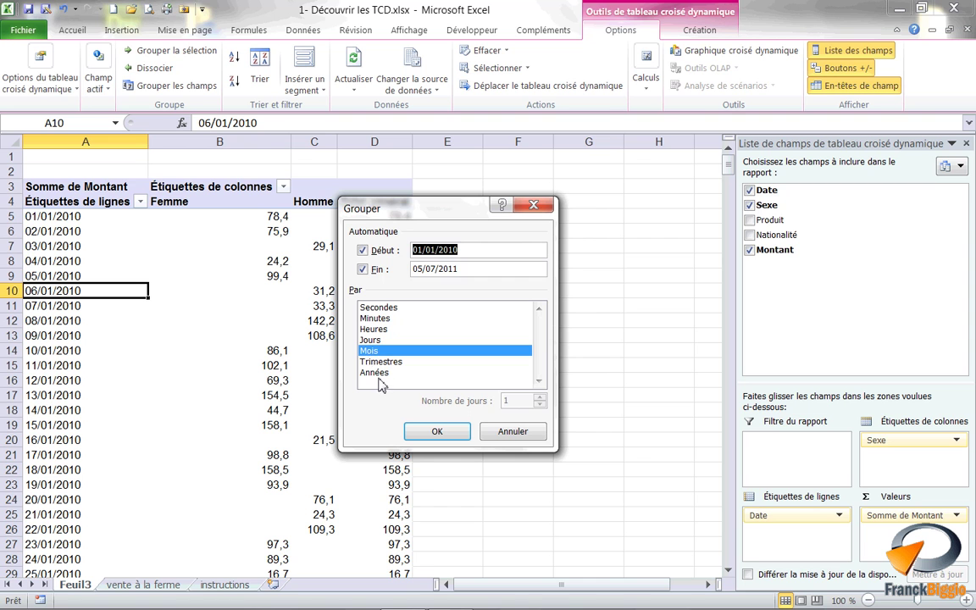
pyautogui.click(378, 373)
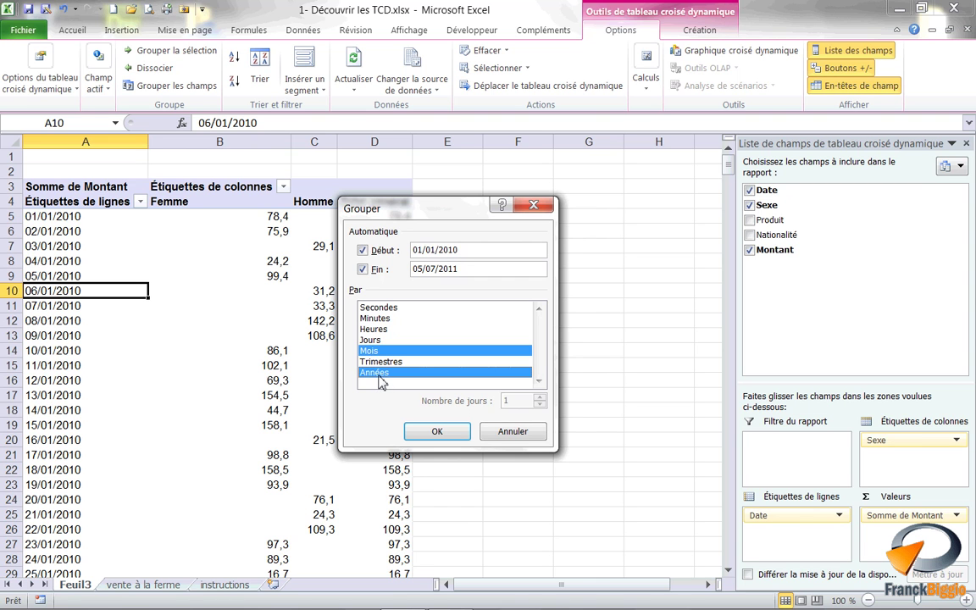
pyautogui.click(438, 432)
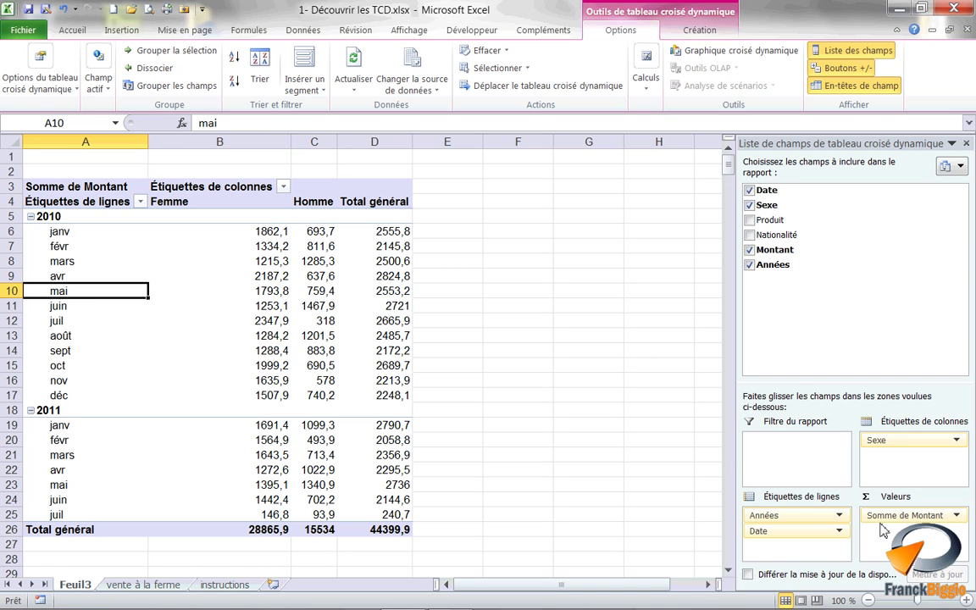
# Summarize Montant by Min and format the values as Monétaire € currency
pyautogui.click(957, 516)
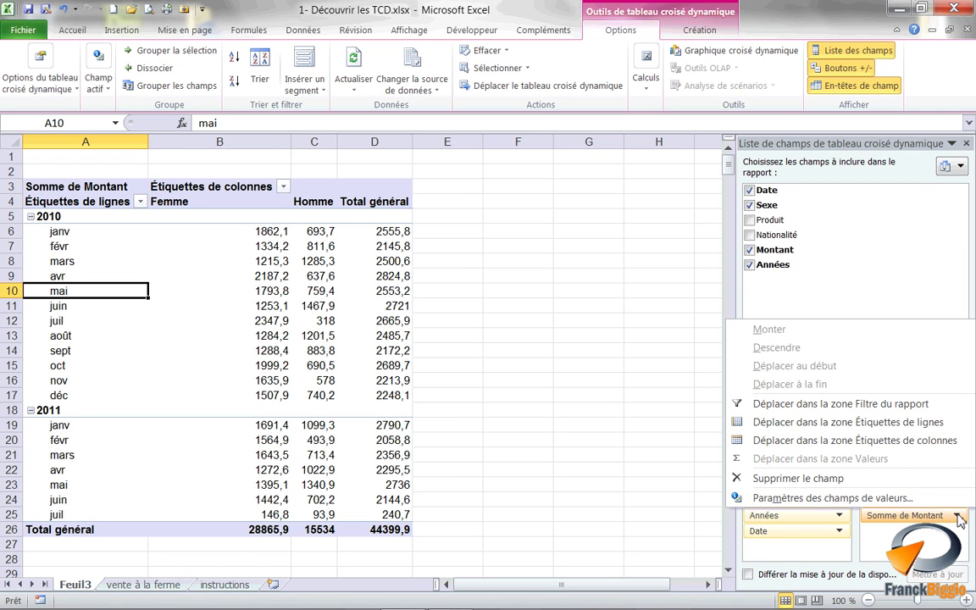
pyautogui.click(826, 499)
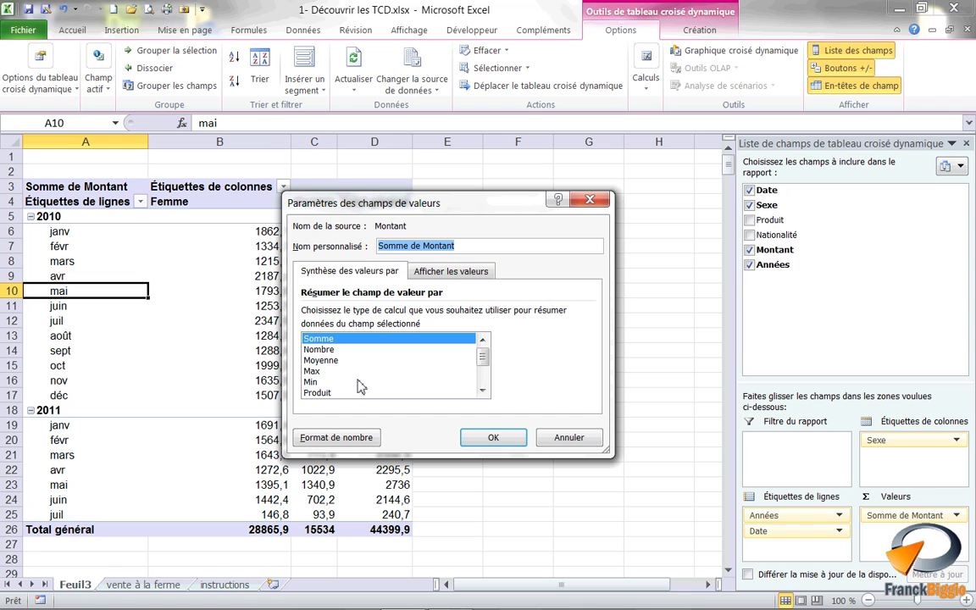
pyautogui.click(310, 382)
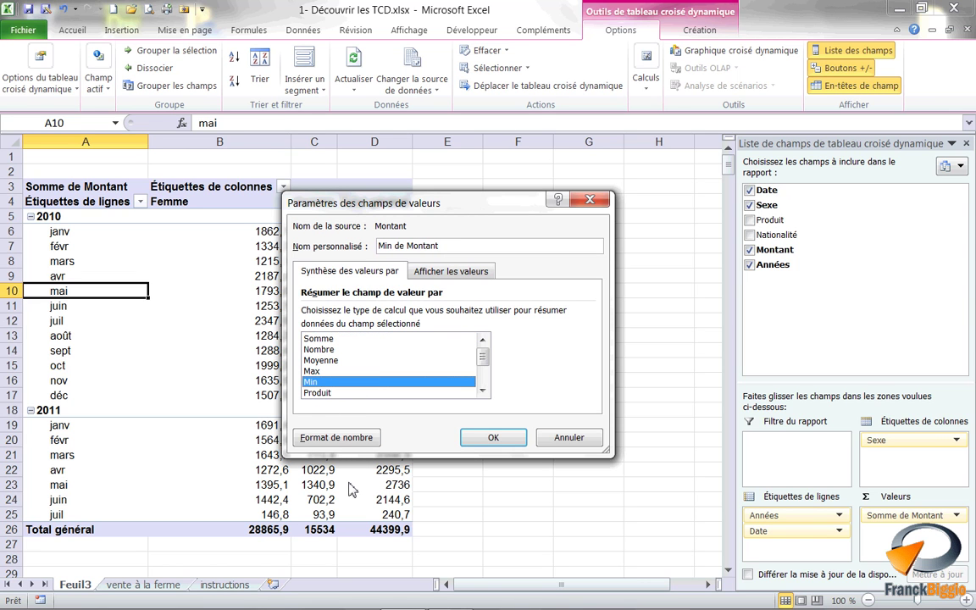
pyautogui.click(347, 439)
pyautogui.click(284, 227)
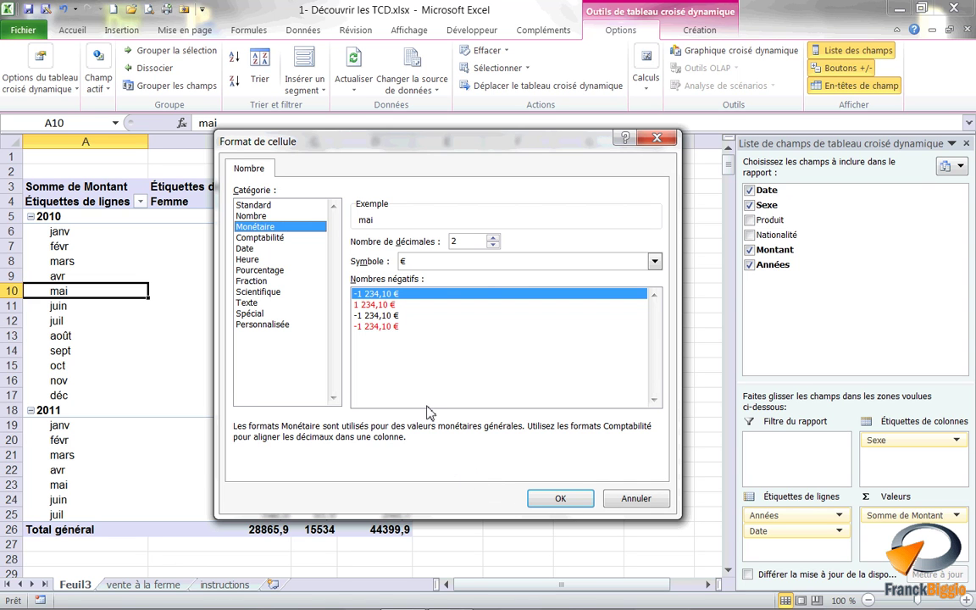
pyautogui.click(573, 499)
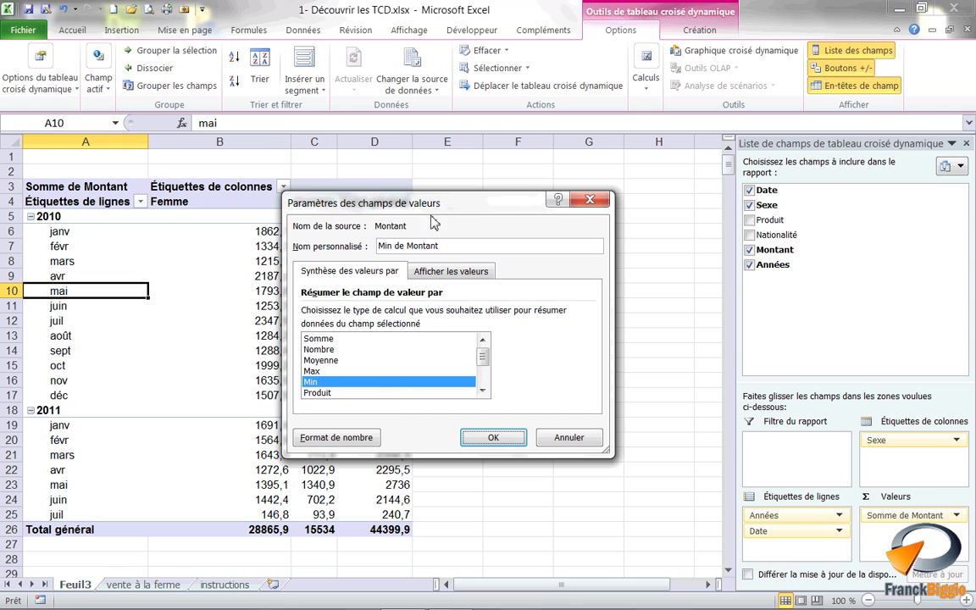
# Rename the value field to 'La plus petite vente' and apply the settings
pyautogui.moveTo(439, 245); pyautogui.dragTo(302, 243)
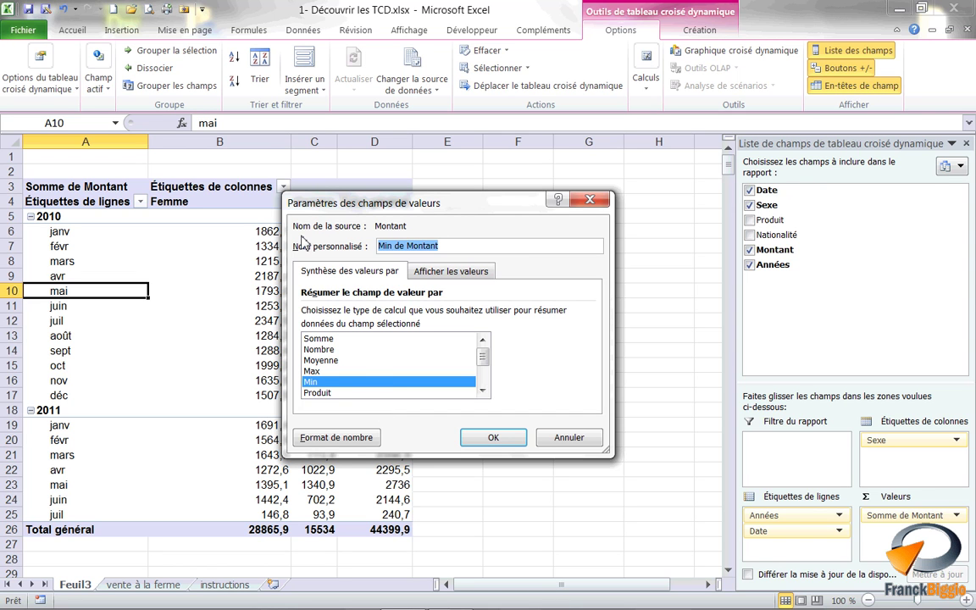
pyautogui.write('La plus petite vente')
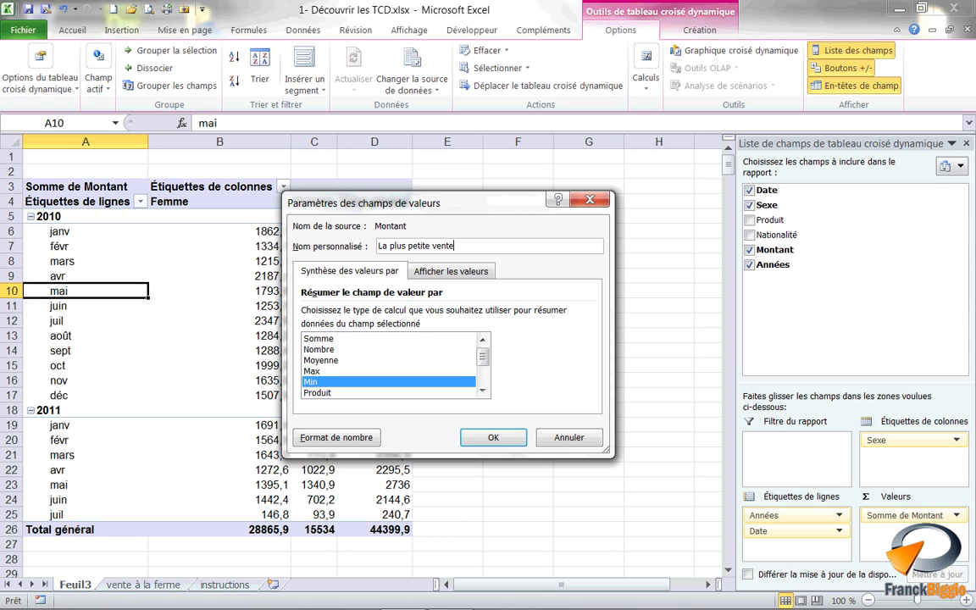
pyautogui.click(495, 437)
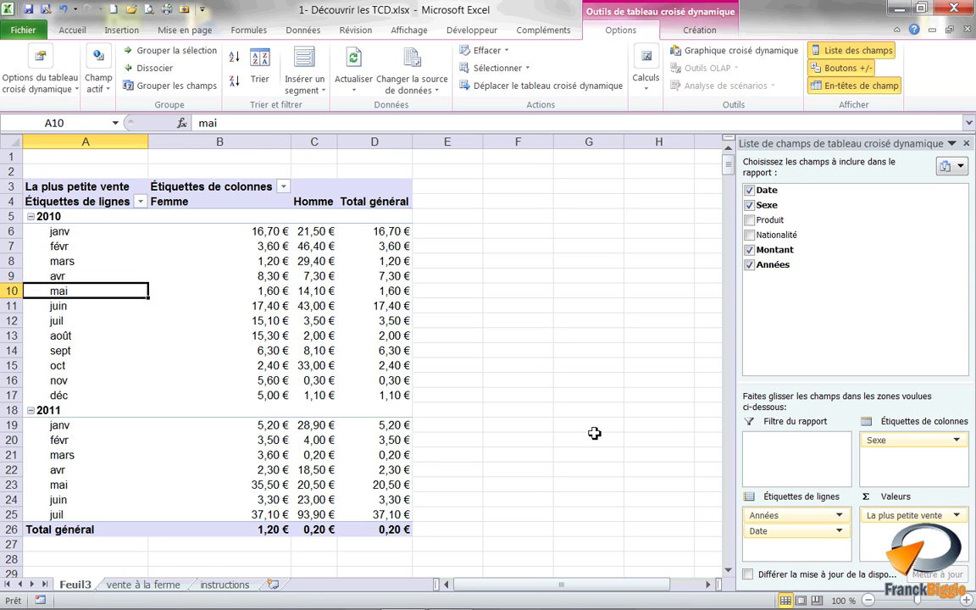
# Turn off Liste des champs, Boutons +/- and En-têtes de champ
pyautogui.click(853, 53)
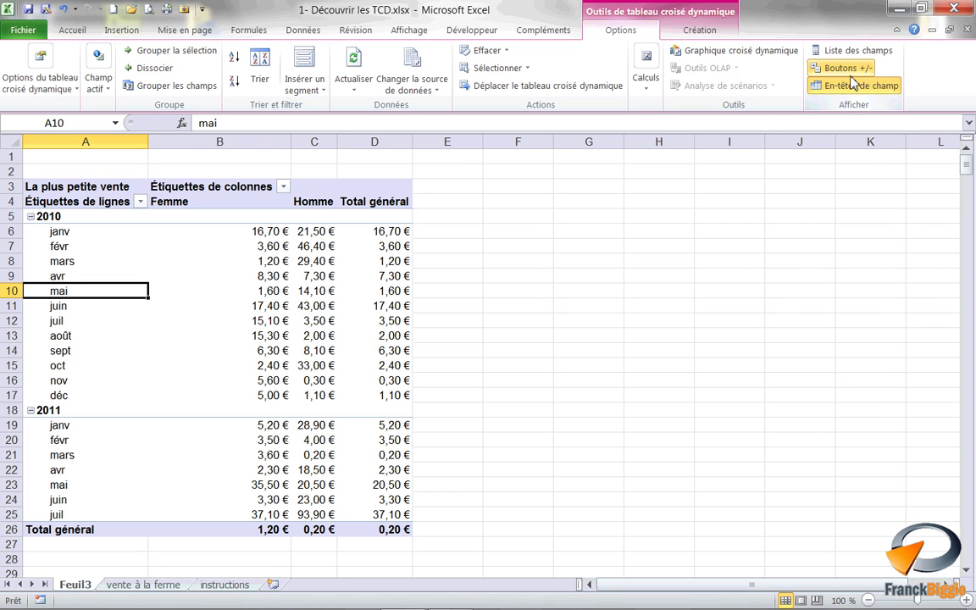
pyautogui.click(851, 69)
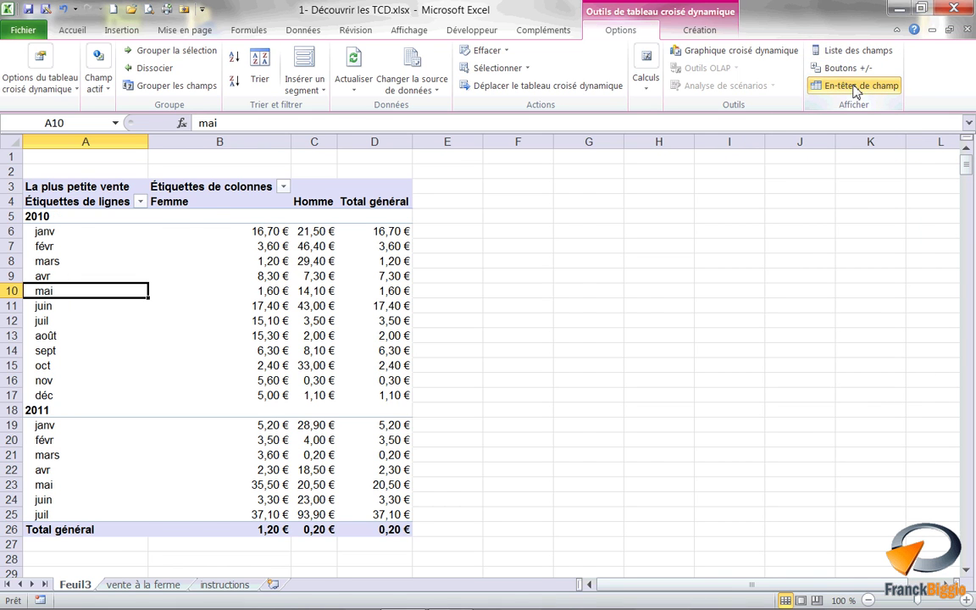
pyautogui.click(854, 85)
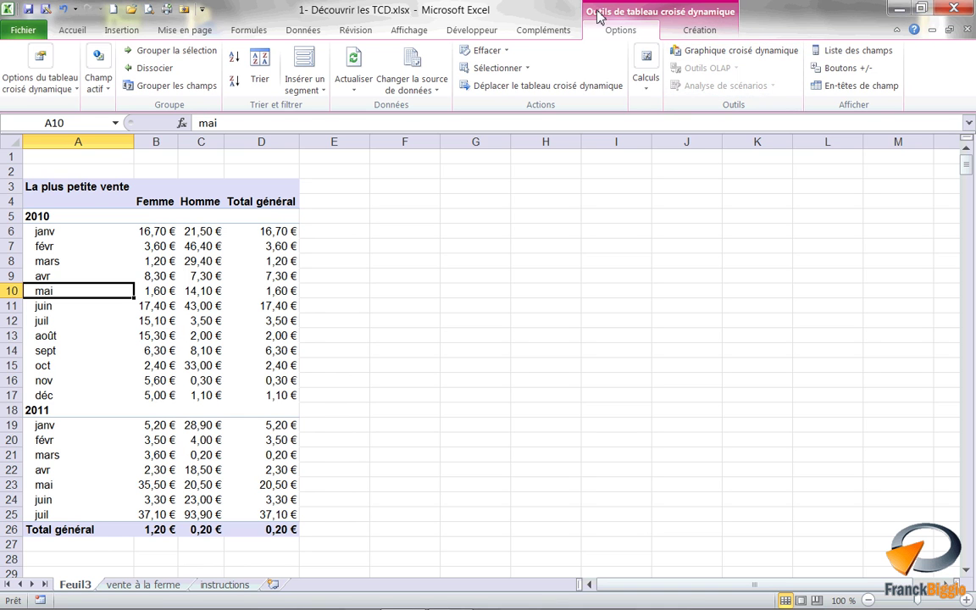
# Apply Style de tableau croisé dynamique moyen 5 to the pivot, then select cell A3
pyautogui.click(693, 33)
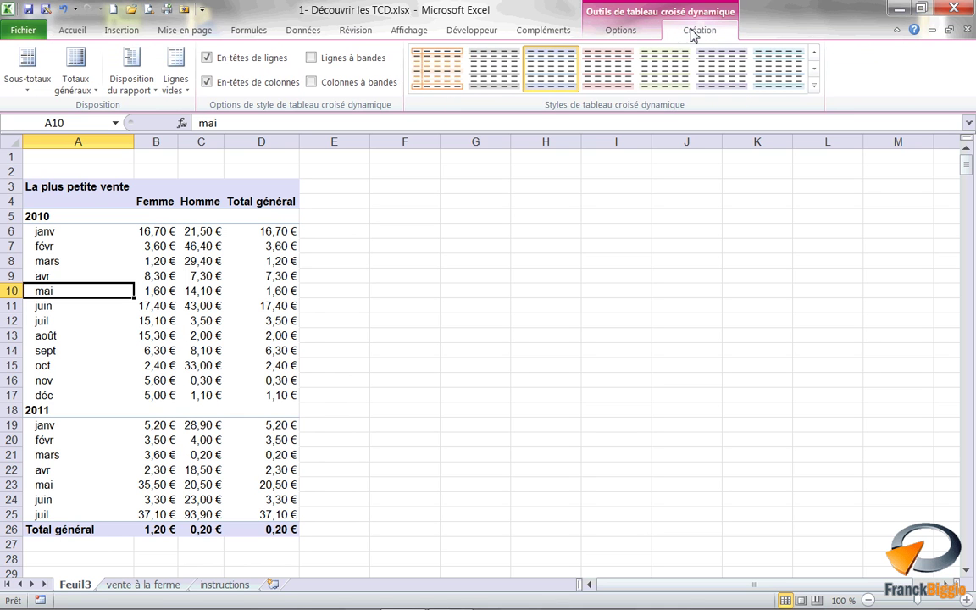
pyautogui.click(814, 85)
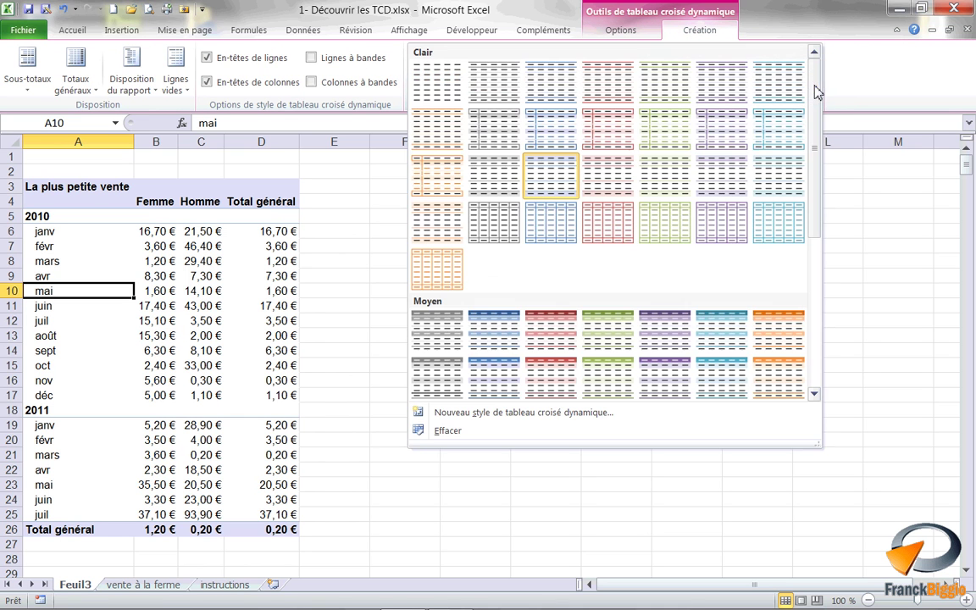
pyautogui.click(664, 339)
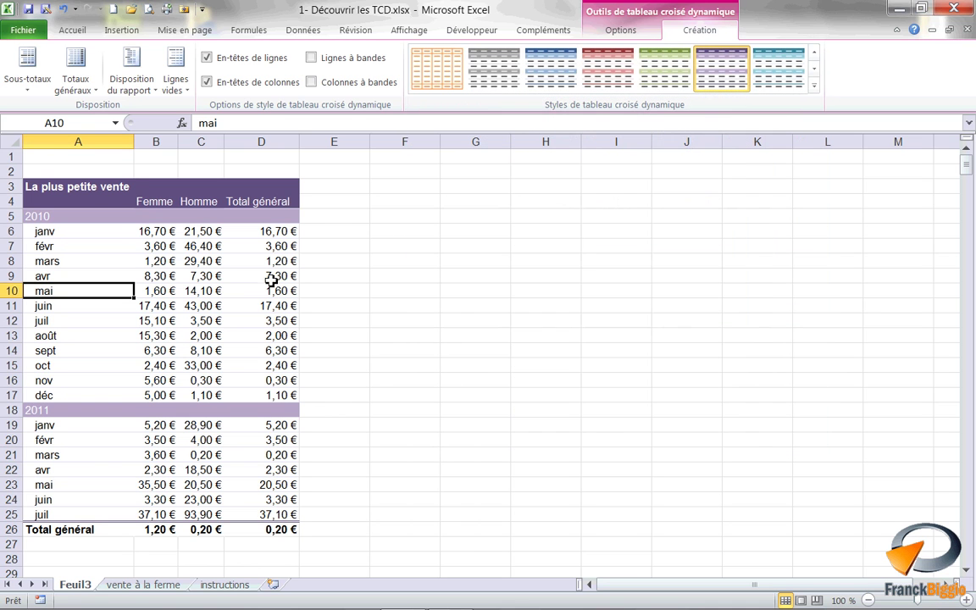
pyautogui.click(96, 186)
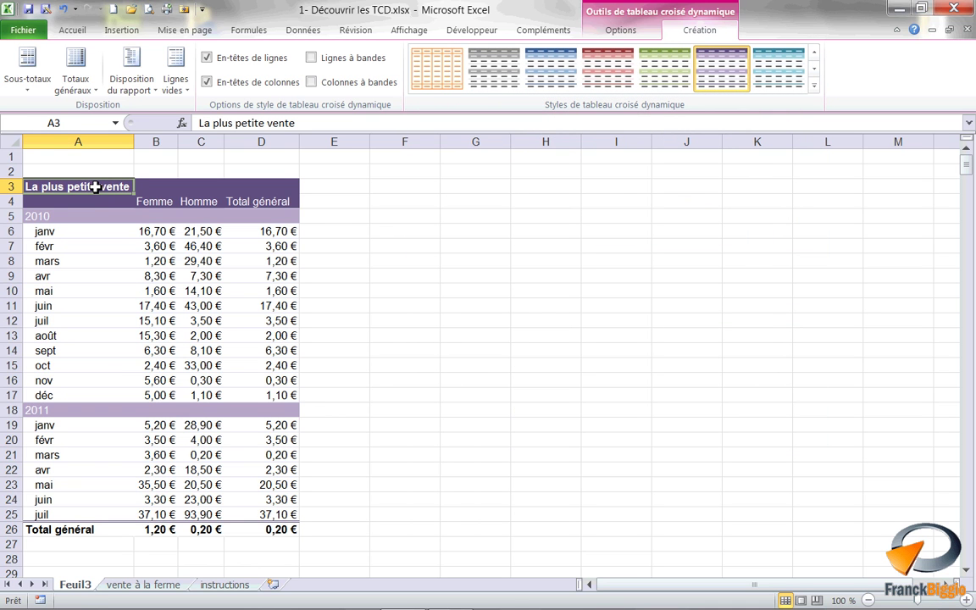